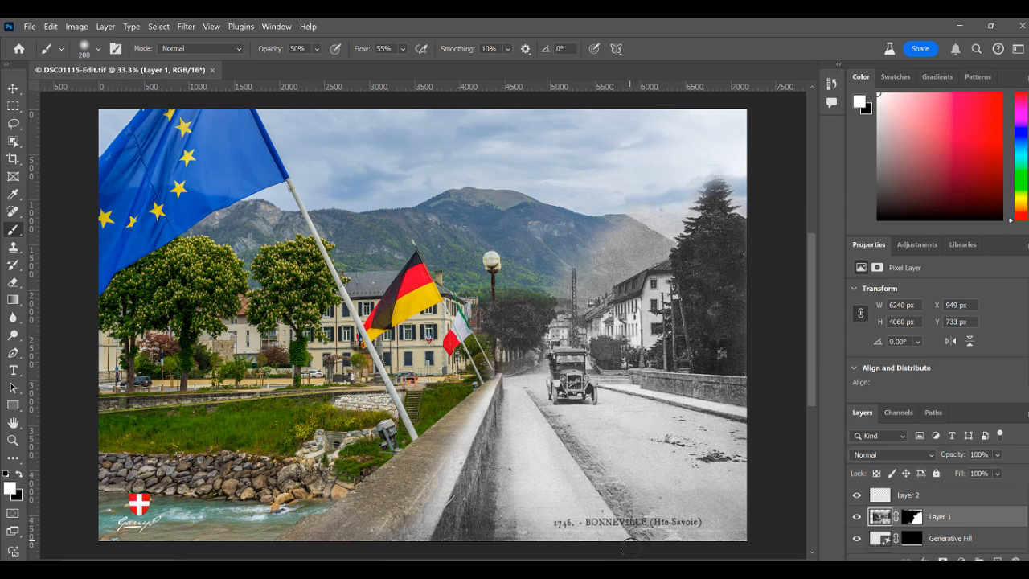
- Switch to Lightroom Classic and crop the white margins off the right side and top of the old Bonneville postcard
{"action": "left_click", "coordinate": [618, 570]}
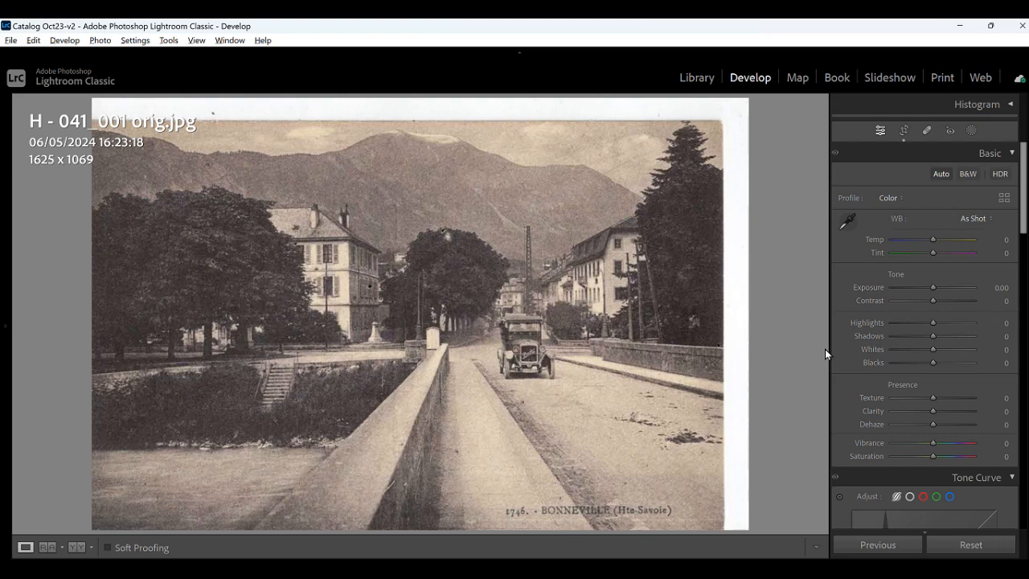
{"action": "left_click", "coordinate": [905, 132]}
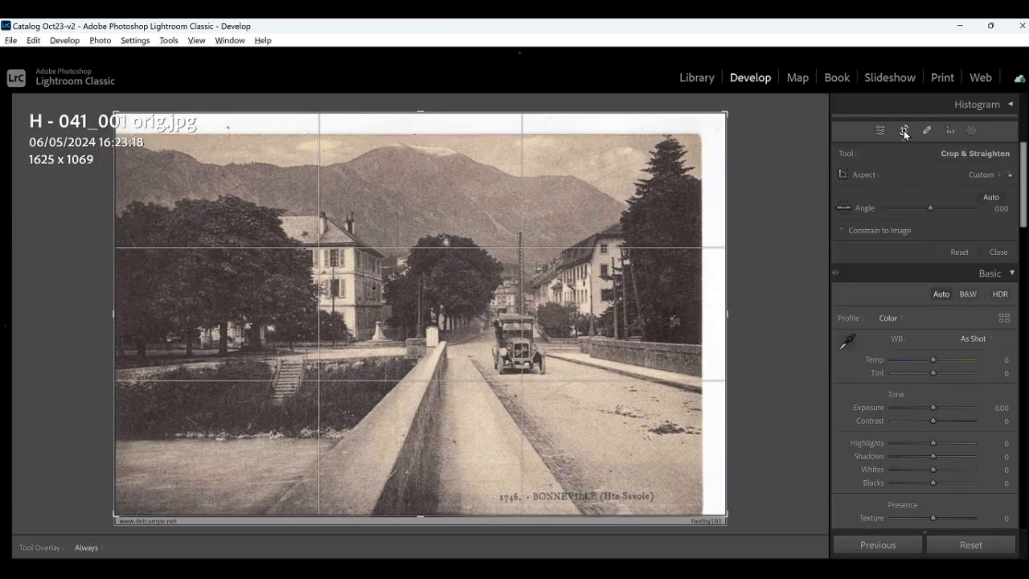
{"action": "mouse_move", "coordinate": [727, 318]}
{"action": "left_mouse_down"}
{"action": "mouse_move", "coordinate": [710, 316]}
{"action": "mouse_move", "coordinate": [715, 325]}
{"action": "left_mouse_up"}
{"action": "left_click_drag", "start_coordinate": [420, 115], "coordinate": [421, 124]}
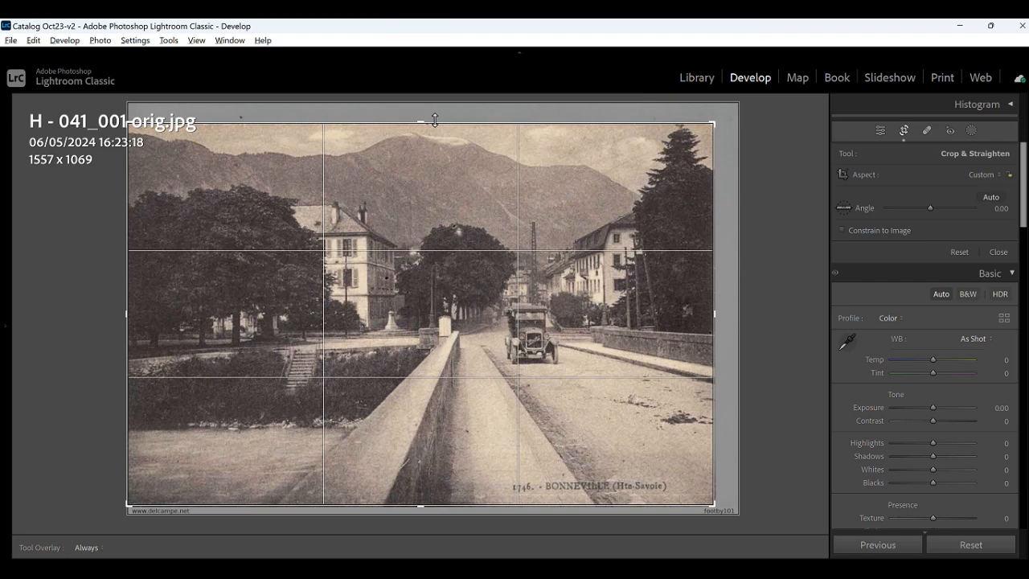
{"action": "key", "text": "Return"}
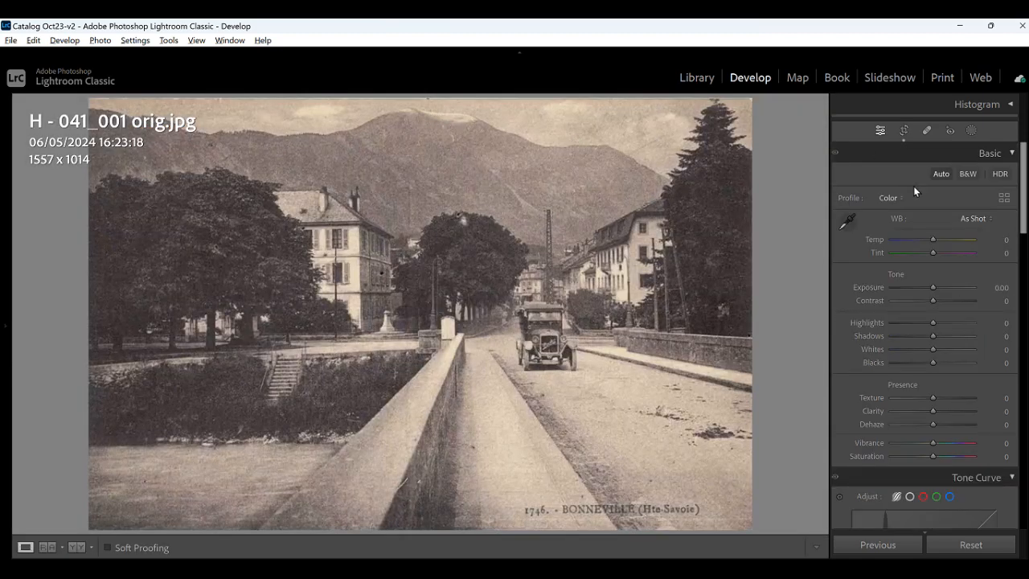
- Convert the postcard to black and white, compare the B&W profiles and apply B&W 05
{"action": "left_click", "coordinate": [967, 175]}
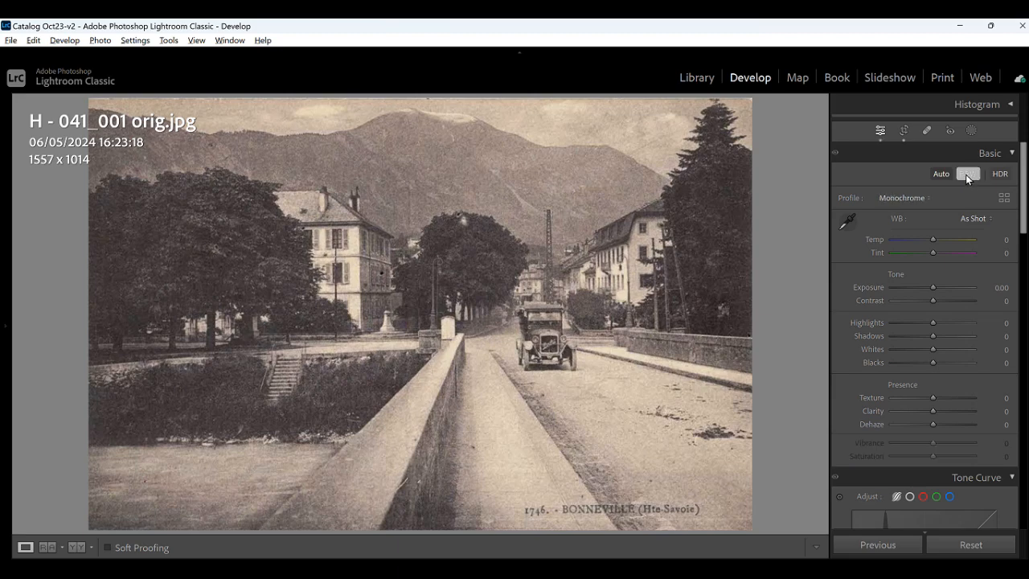
{"action": "left_click", "coordinate": [1004, 199]}
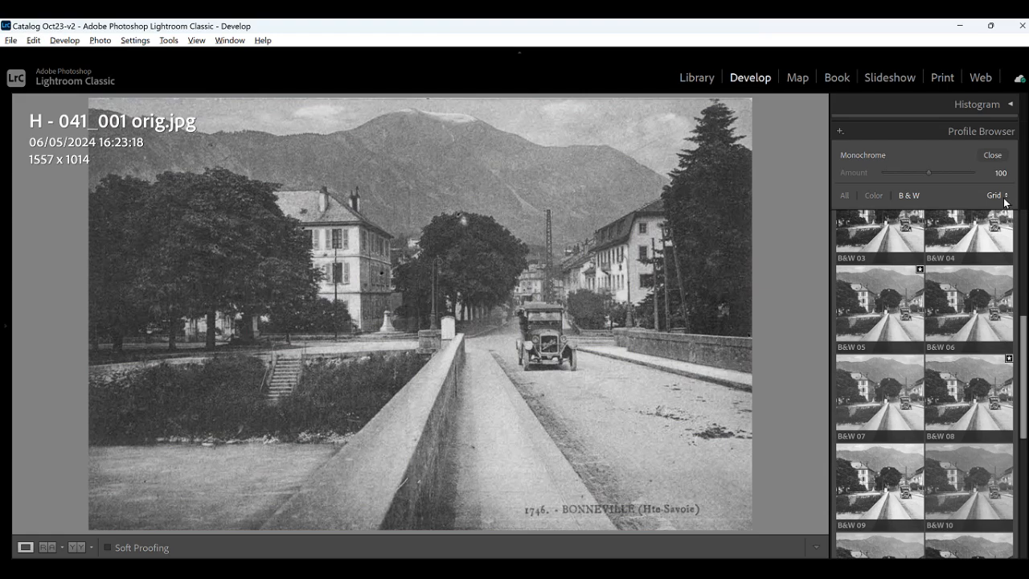
{"action": "left_click", "coordinate": [869, 299]}
{"action": "left_click", "coordinate": [873, 294]}
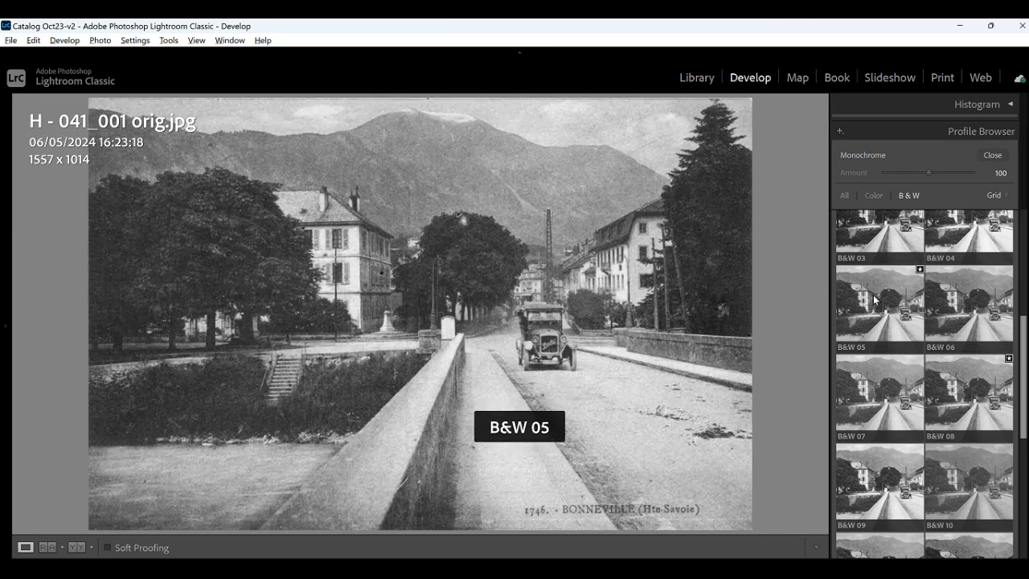
{"action": "left_click", "coordinate": [878, 384]}
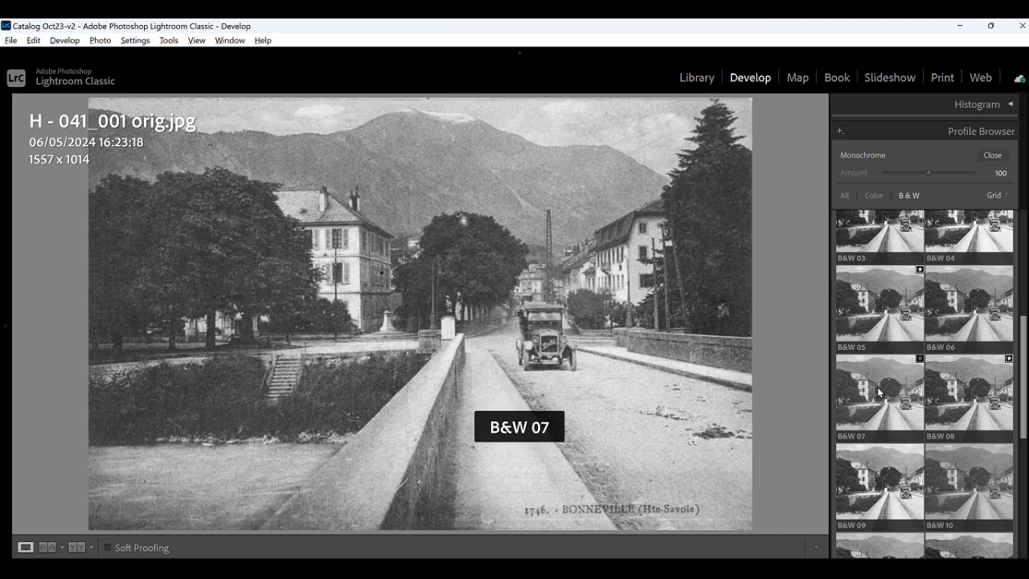
{"action": "left_click", "coordinate": [875, 475]}
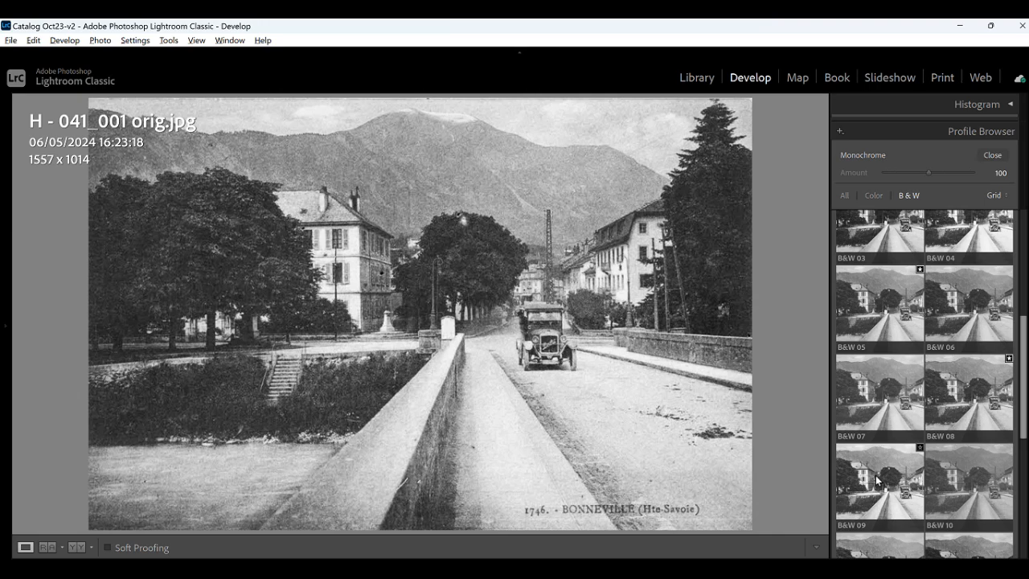
{"action": "left_click", "coordinate": [866, 303]}
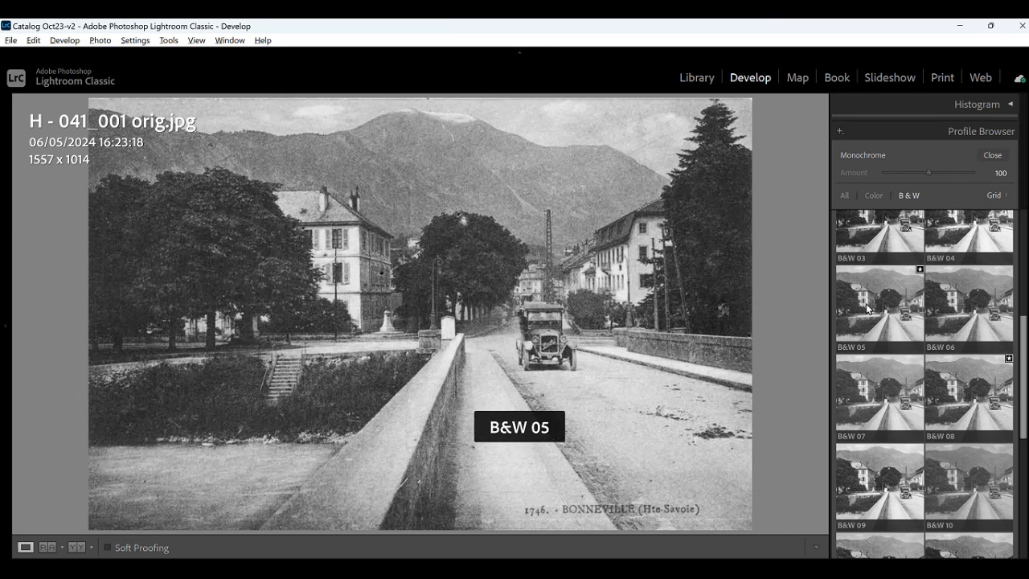
{"action": "left_click", "coordinate": [866, 303]}
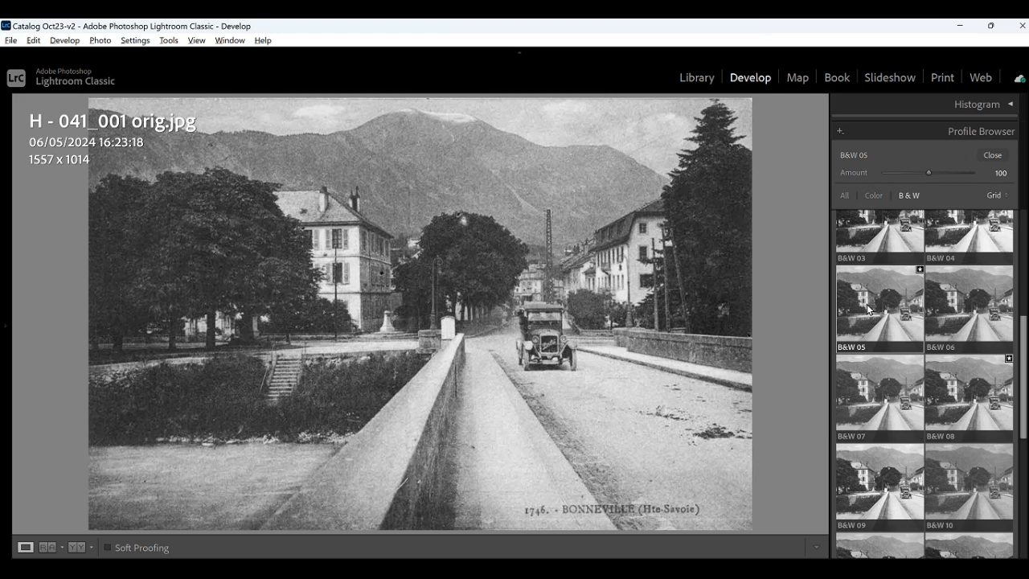
{"action": "left_click", "coordinate": [995, 157]}
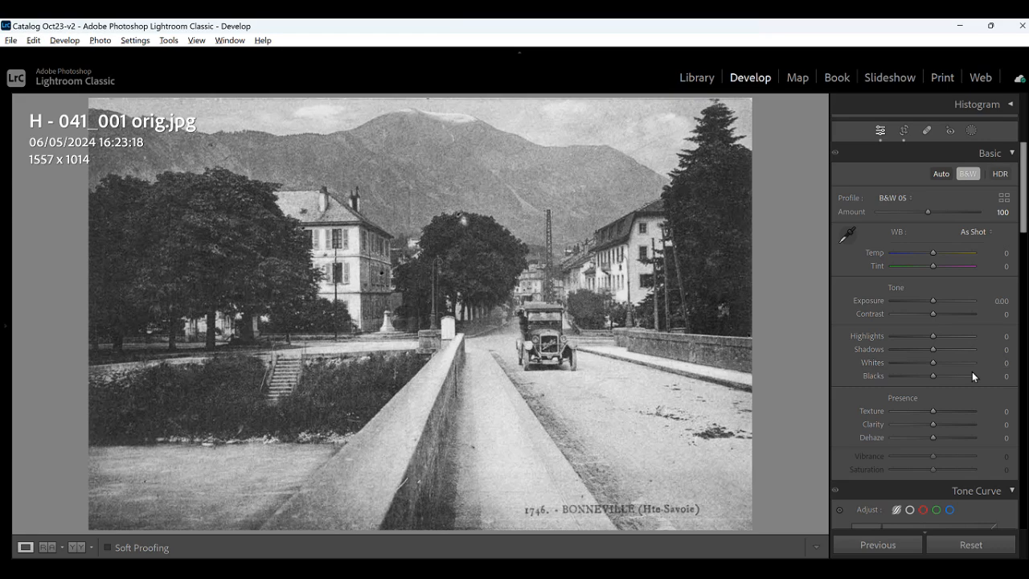
- Apply automatic tone adjustments to the postcard and set its Upright correction to Auto
{"action": "left_click", "coordinate": [941, 175]}
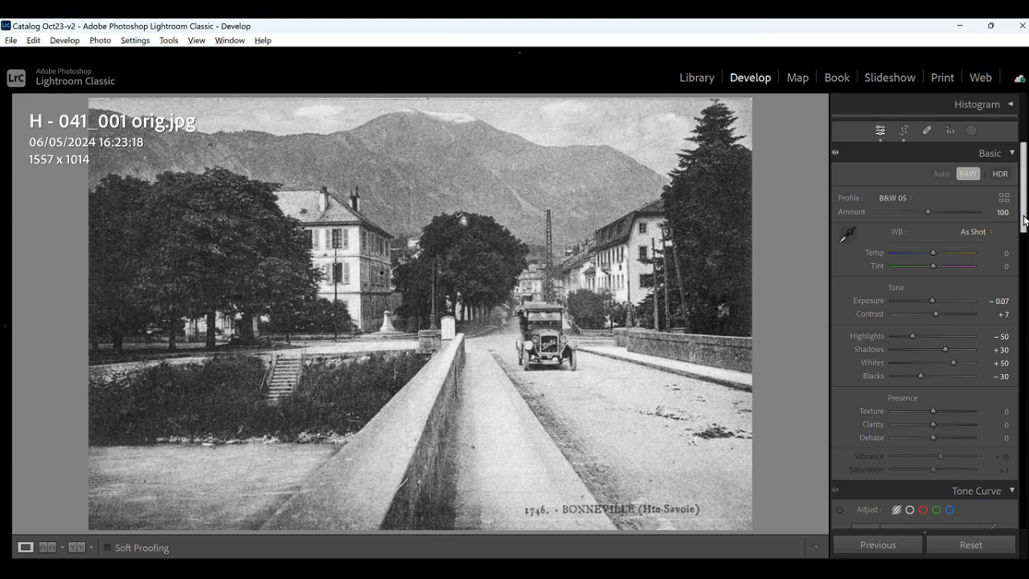
{"action": "left_click_drag", "start_coordinate": [1025, 221], "coordinate": [1026, 492]}
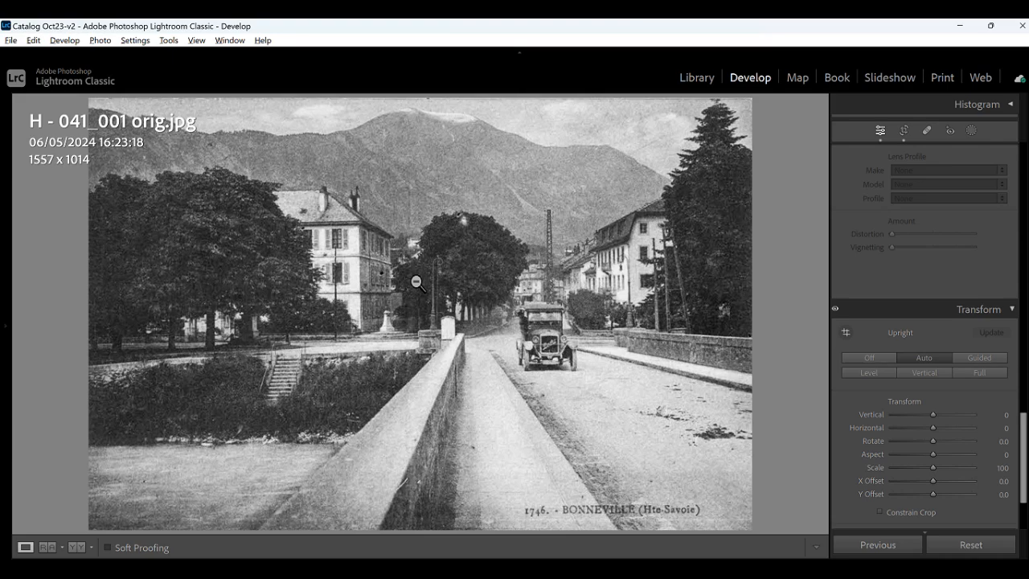
- Send the postcard to Upscayl as a copy with Lightroom adjustments, in 8-bit JPEG format, ProPhoto RGB, at 300 resolution
{"action": "right_click", "coordinate": [415, 281]}
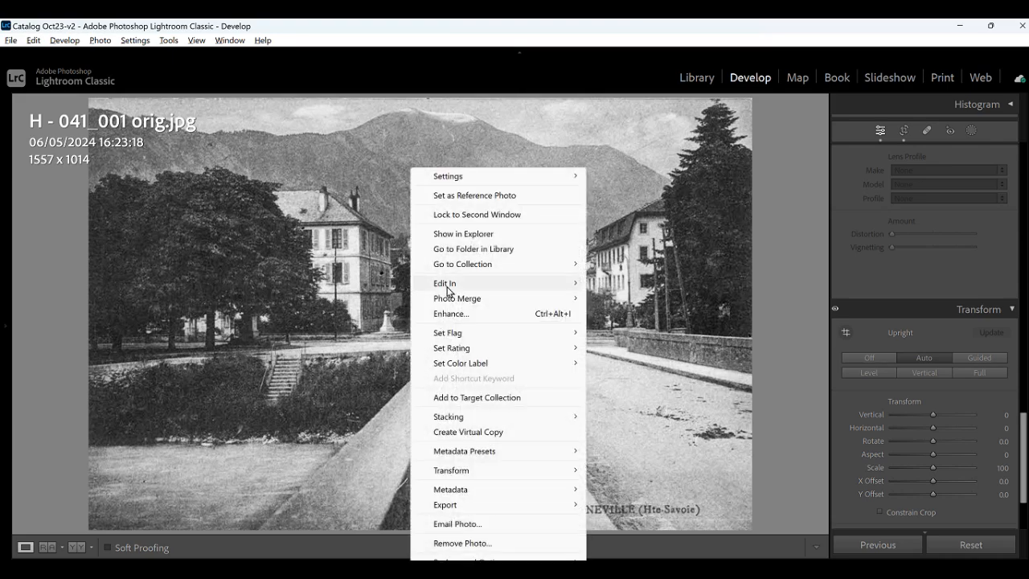
{"action": "mouse_move", "coordinate": [452, 289]}
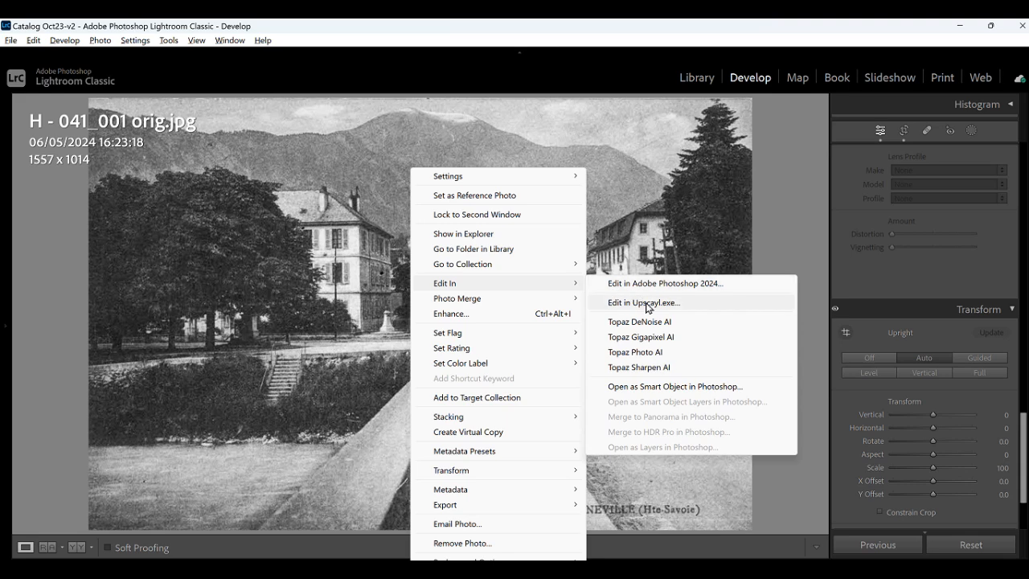
{"action": "left_click", "coordinate": [648, 304]}
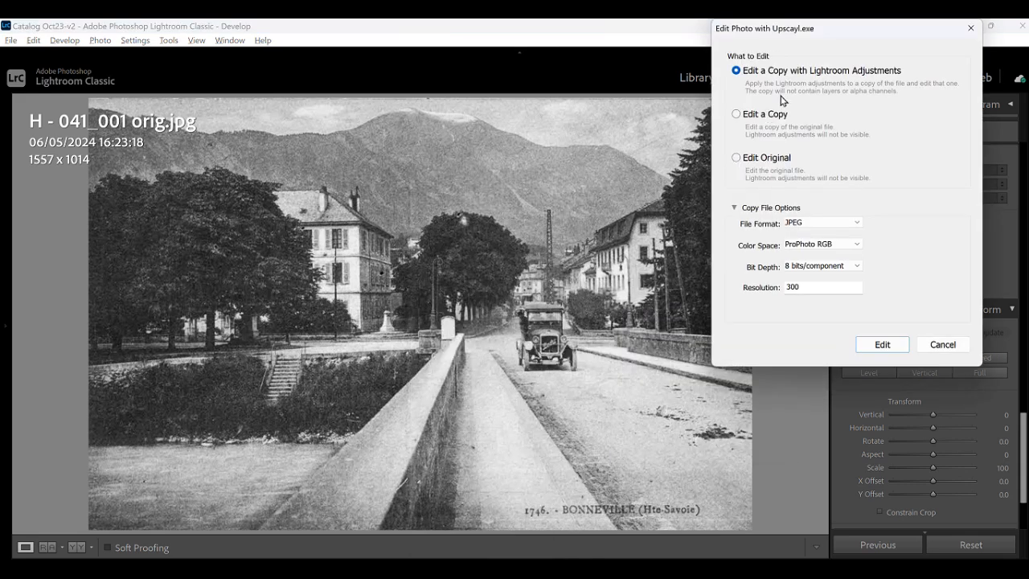
{"action": "left_click", "coordinate": [883, 345]}
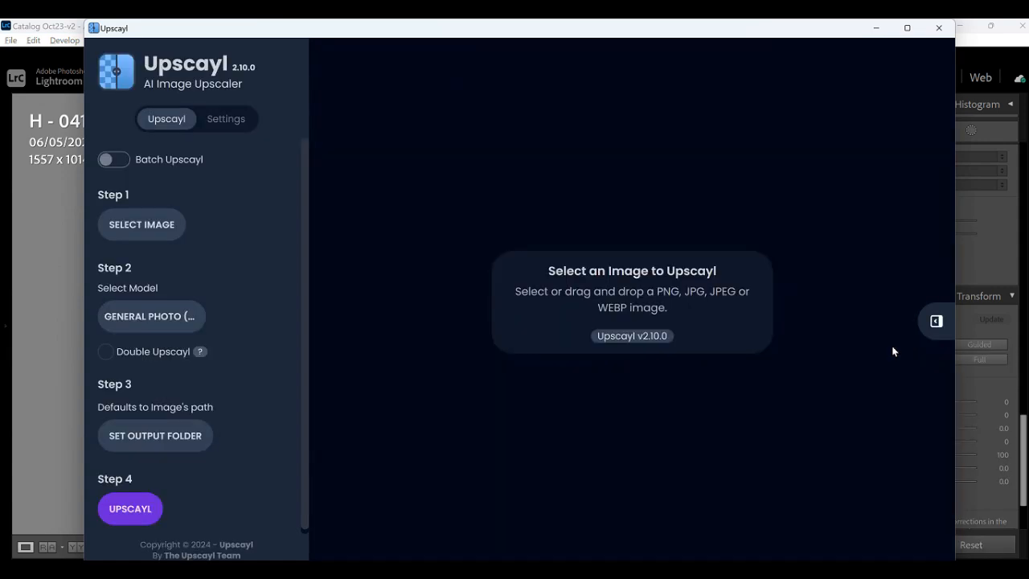
- Load H - 041_001 orig-Edit from the Pont folder into Upscayl and upscale it to 6216x4068 with the General Photo model
{"action": "left_click", "coordinate": [120, 228]}
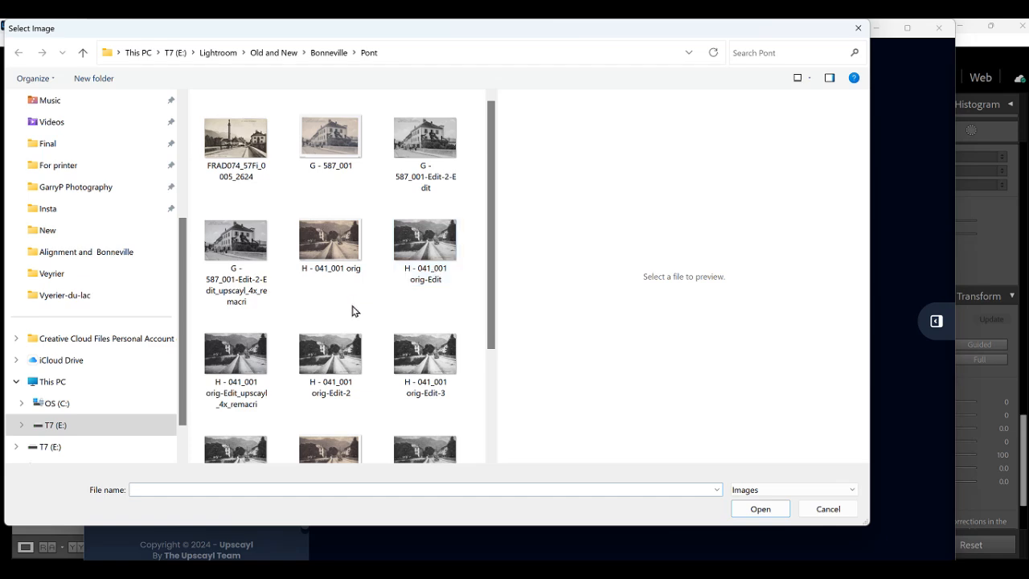
{"action": "left_click", "coordinate": [414, 238]}
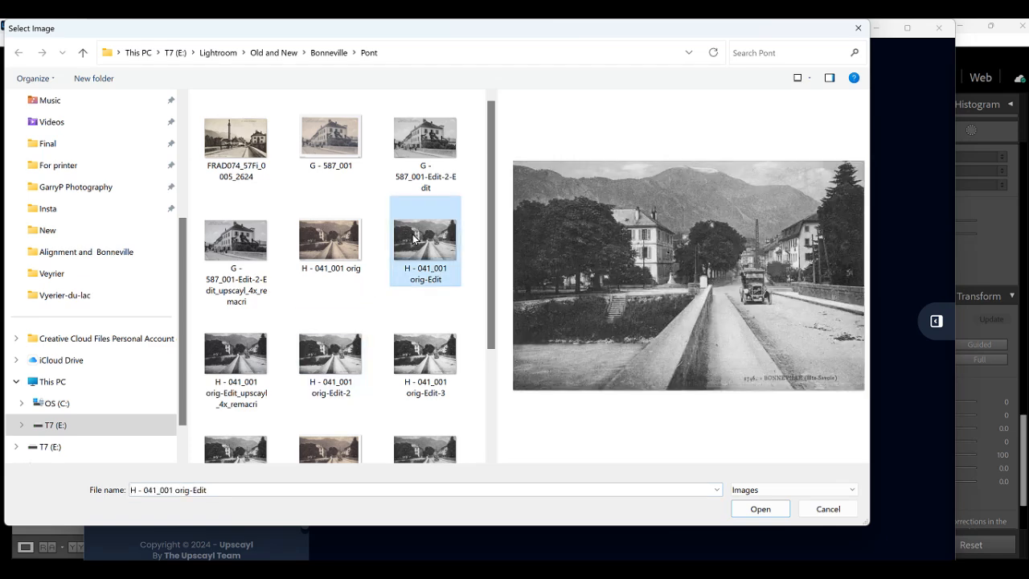
{"action": "left_click", "coordinate": [768, 511]}
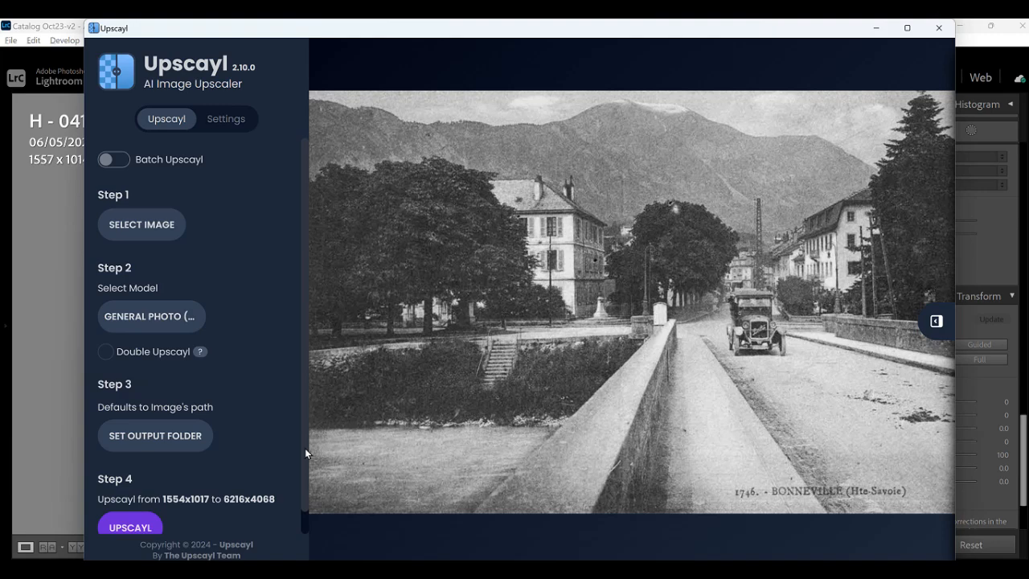
{"action": "left_click", "coordinate": [129, 527]}
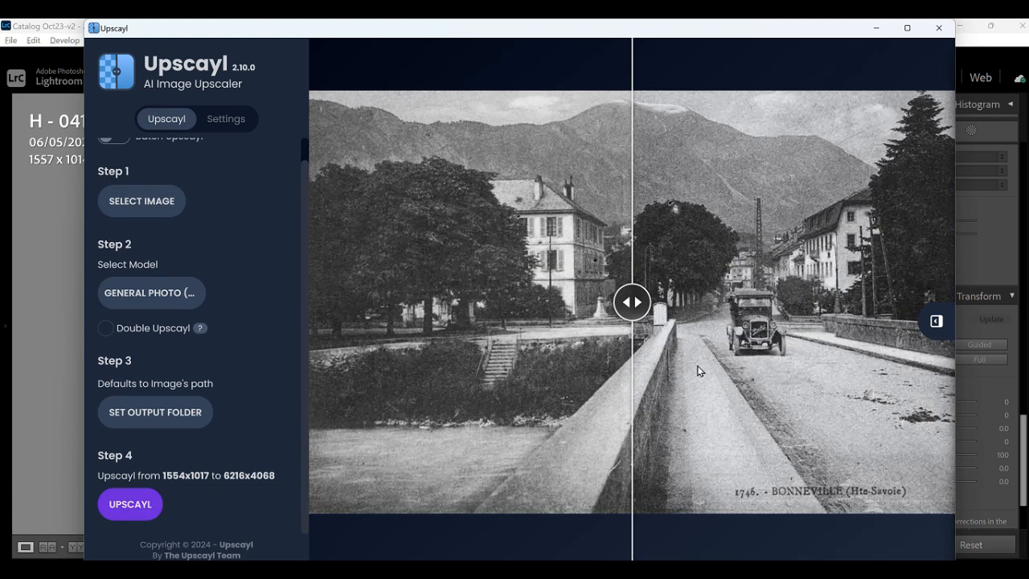
- Compare the original and upscaled versions across the car and trees with the before/after divider, and close Upscayl
{"action": "left_click_drag", "start_coordinate": [634, 303], "coordinate": [779, 302]}
{"action": "left_click_drag", "start_coordinate": [819, 276], "coordinate": [662, 256]}
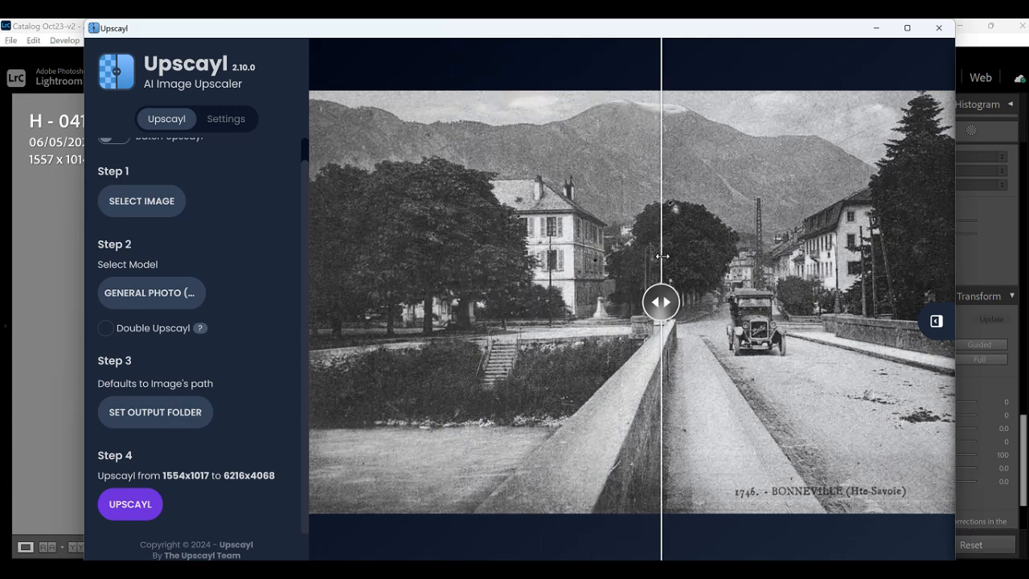
{"action": "left_click", "coordinate": [940, 29]}
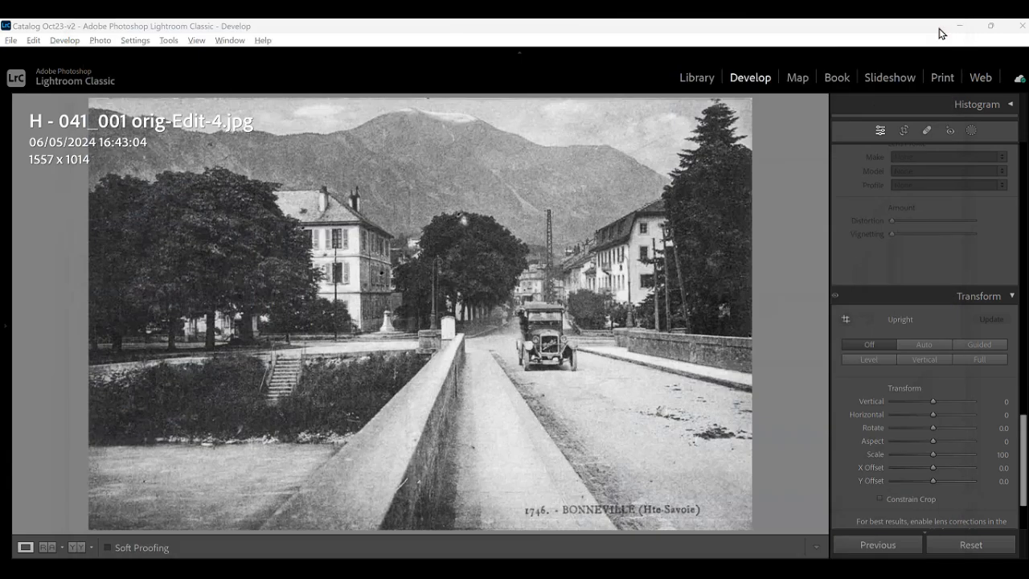
- Synchronize the Pont folder in the Library to import its new photos, and show the photo info overlay
{"action": "left_click", "coordinate": [696, 80]}
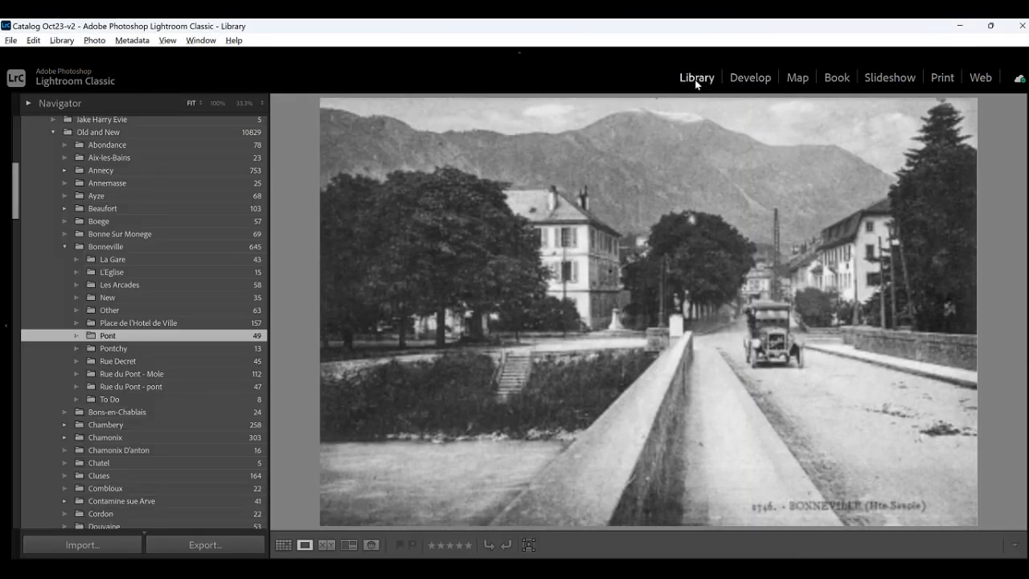
{"action": "right_click", "coordinate": [158, 334]}
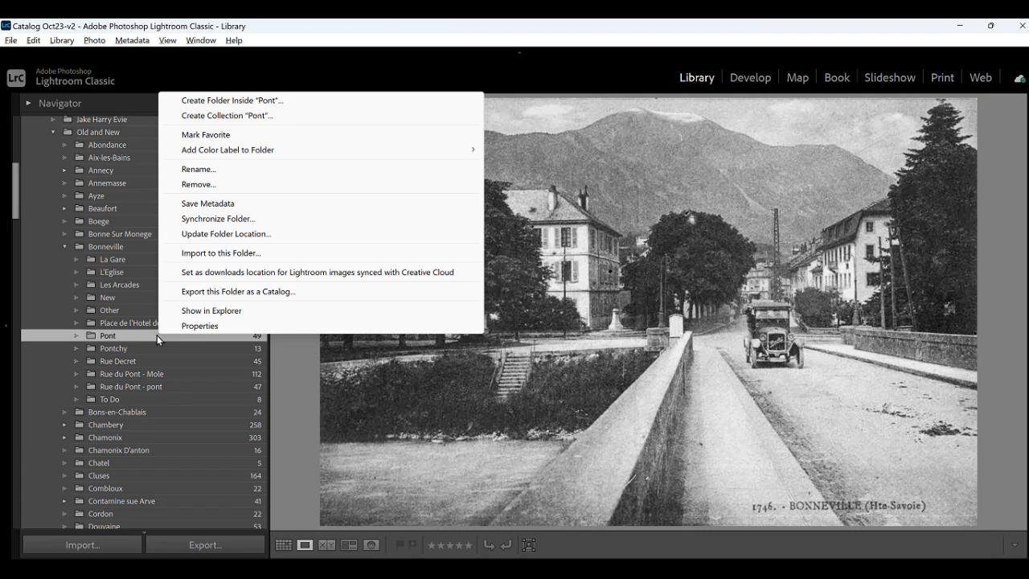
{"action": "left_click", "coordinate": [219, 219]}
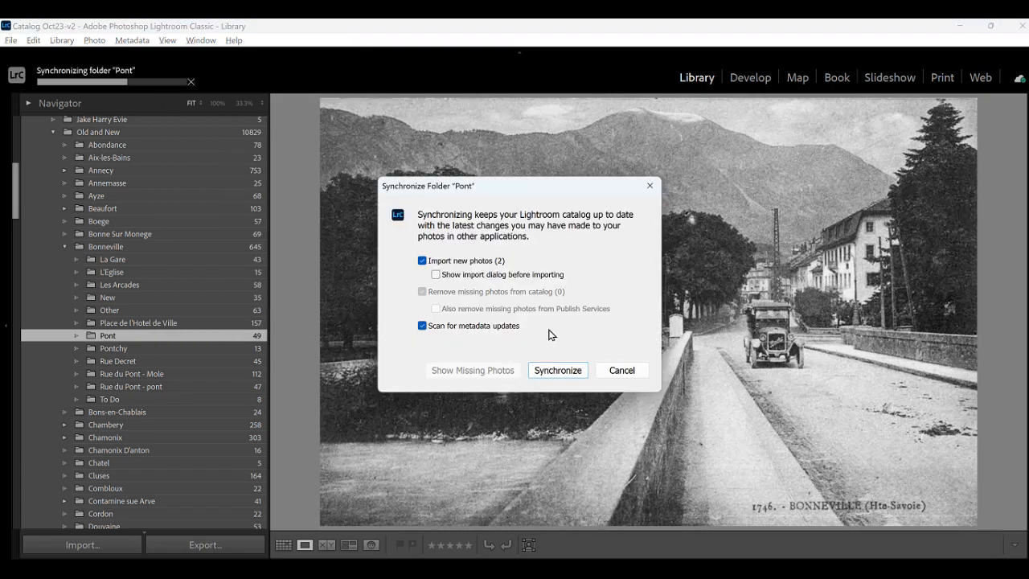
{"action": "left_click", "coordinate": [567, 371]}
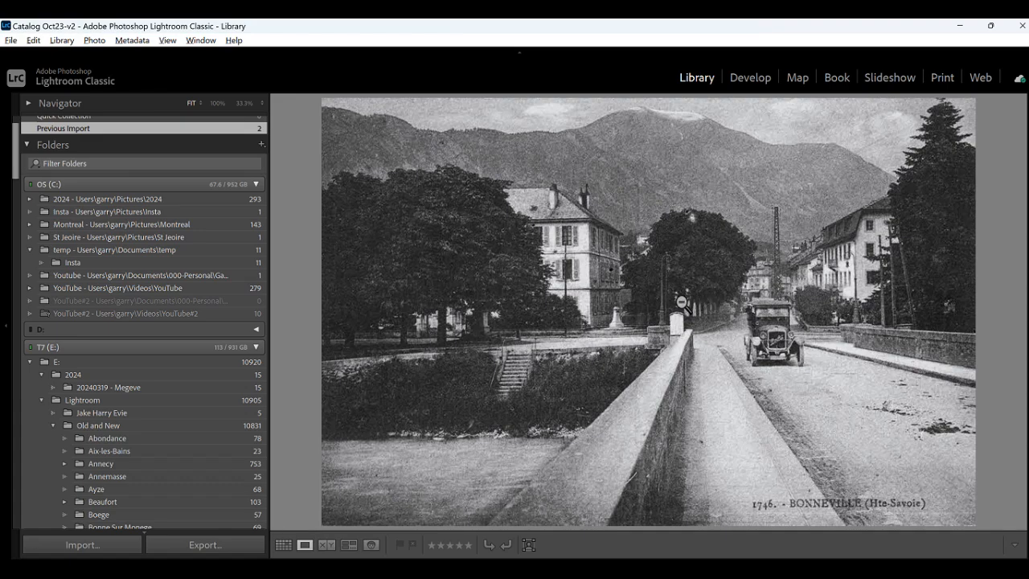
{"action": "key", "text": "i"}
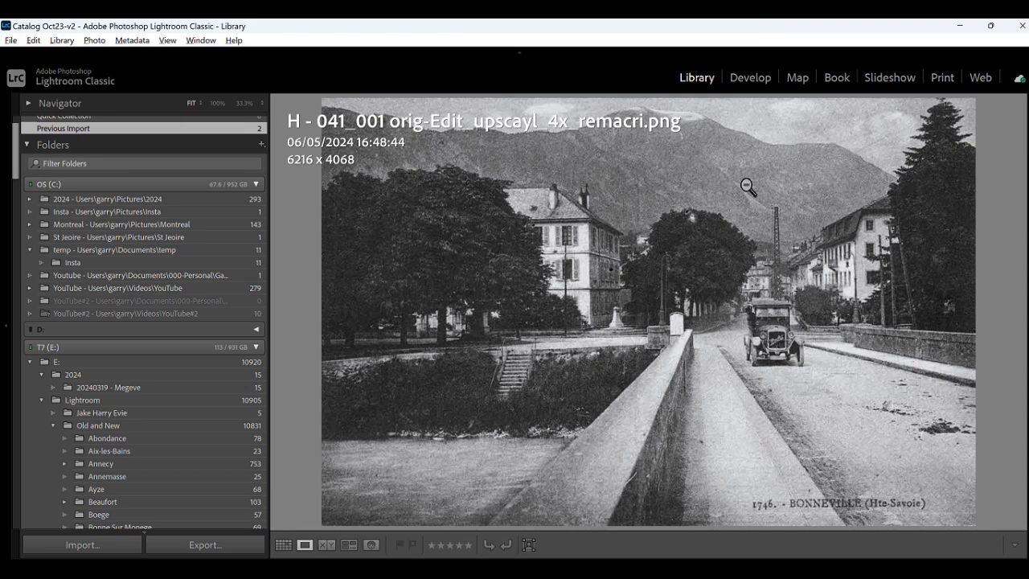
- Open the upscaled postcard in Adobe Photoshop 2024 as a copy with Lightroom adjustments
{"action": "right_click", "coordinate": [656, 217]}
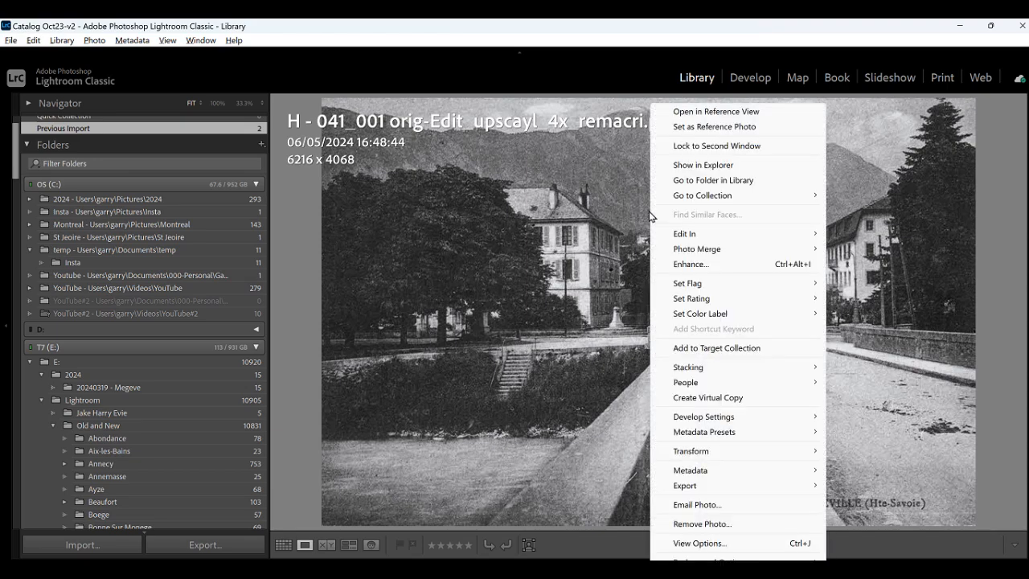
{"action": "mouse_move", "coordinate": [702, 240]}
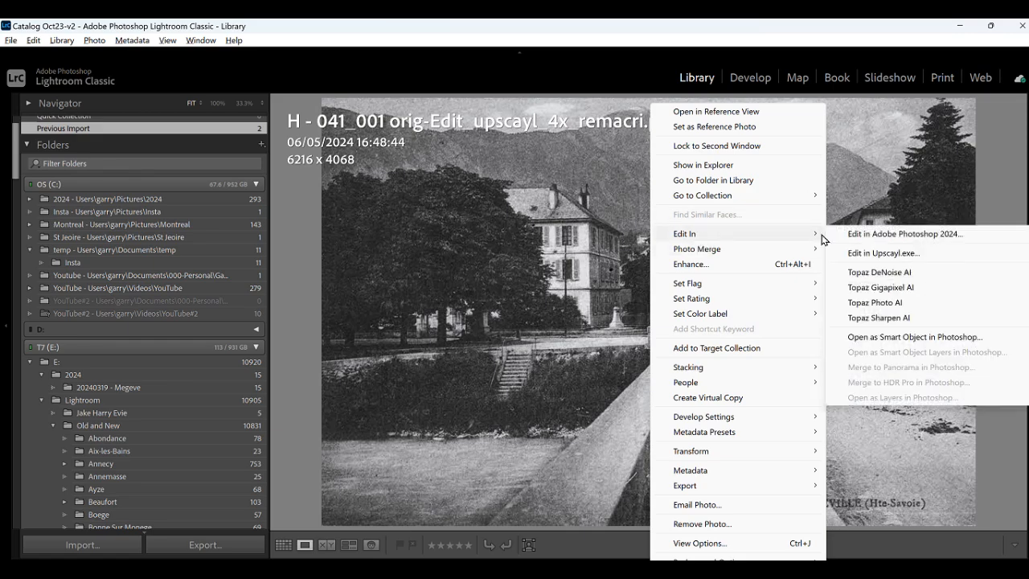
{"action": "left_click", "coordinate": [883, 236]}
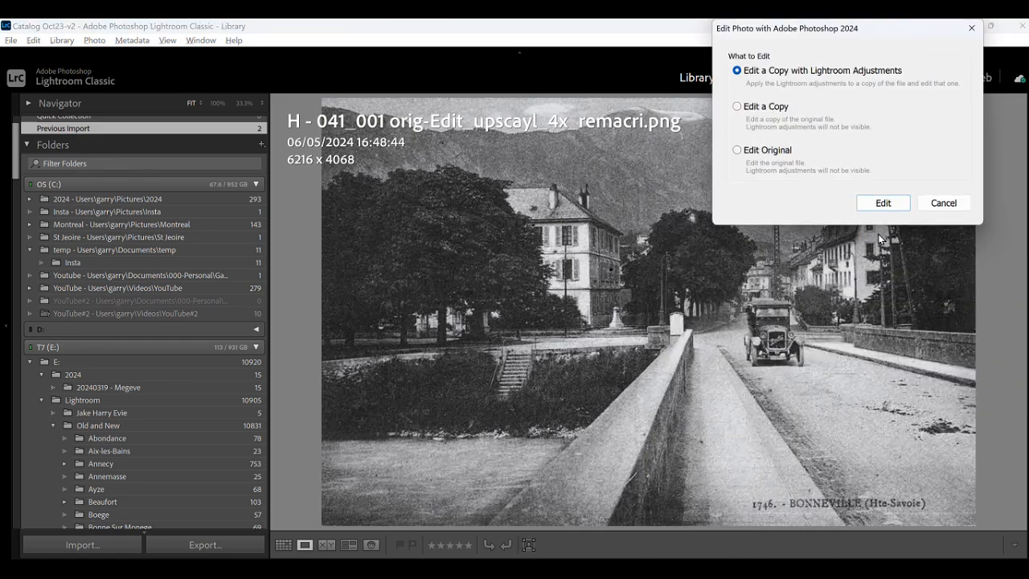
{"action": "left_click", "coordinate": [889, 207]}
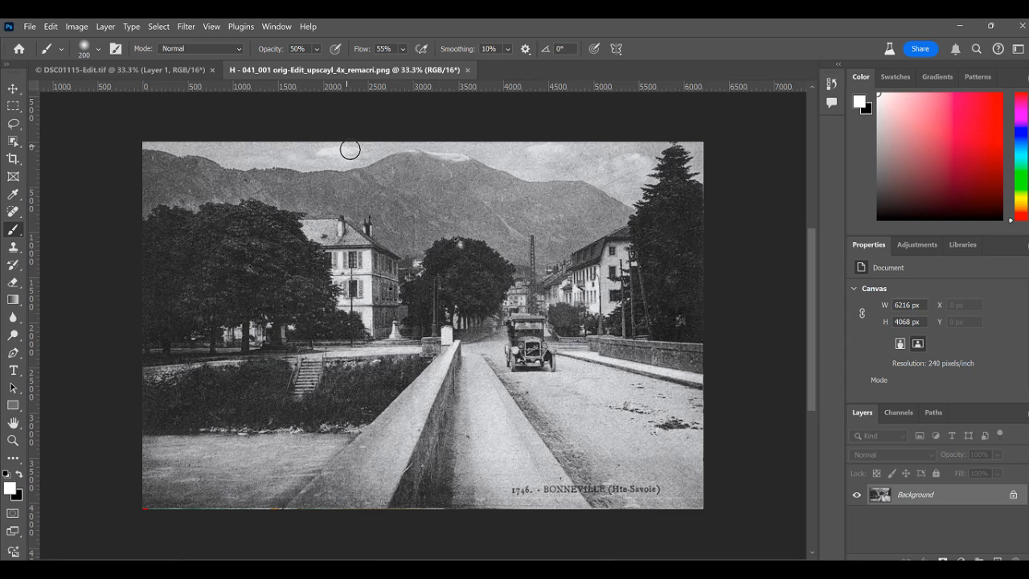
- Restore the maximized Photoshop window to a smaller floating size
{"action": "left_click", "coordinate": [23, 232]}
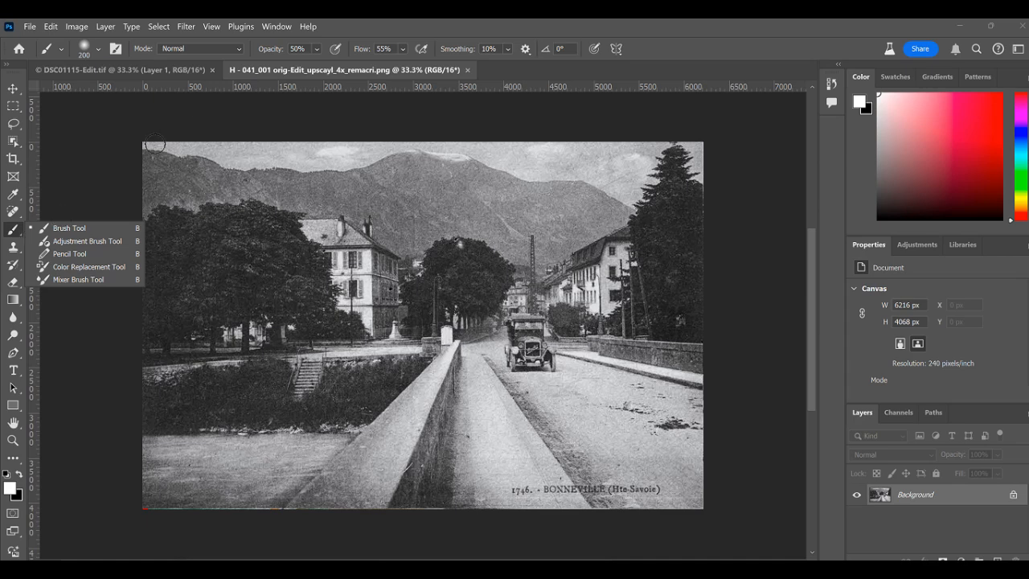
{"action": "double_click", "coordinate": [363, 31]}
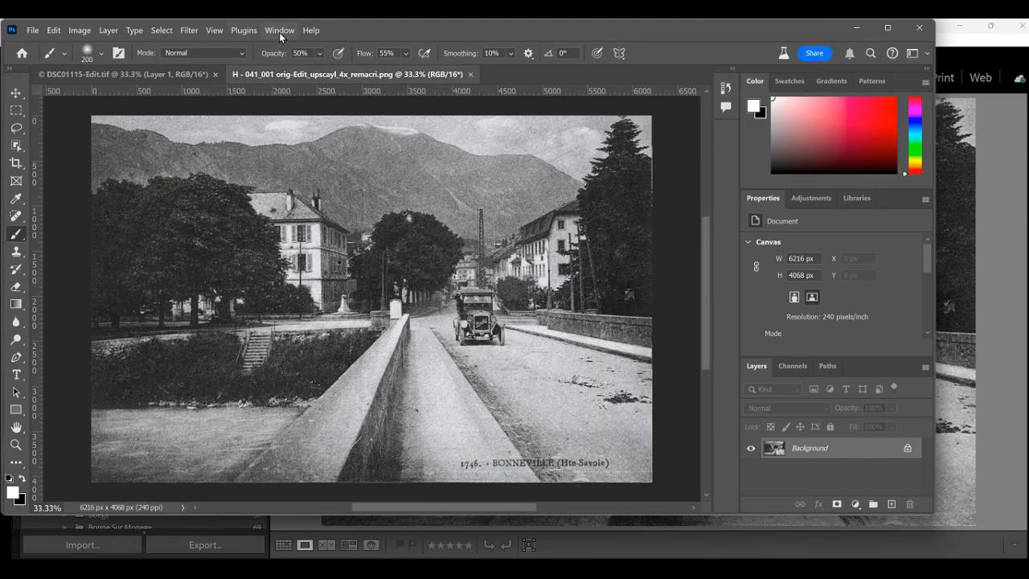
- Open Neural Filters for the upscaled postcard and maximize the Photoshop window
{"action": "left_click", "coordinate": [280, 33]}
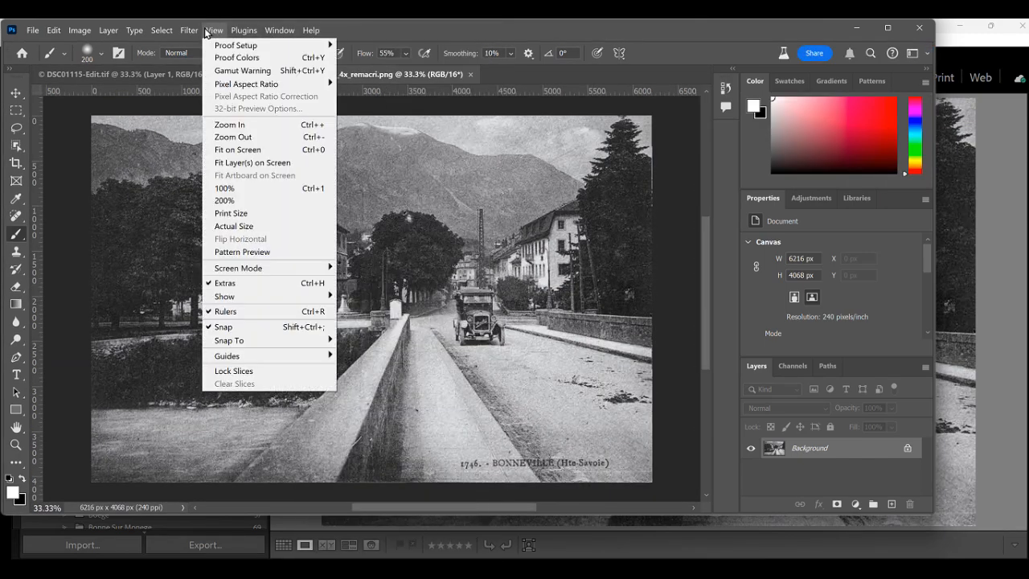
{"action": "mouse_move", "coordinate": [191, 33]}
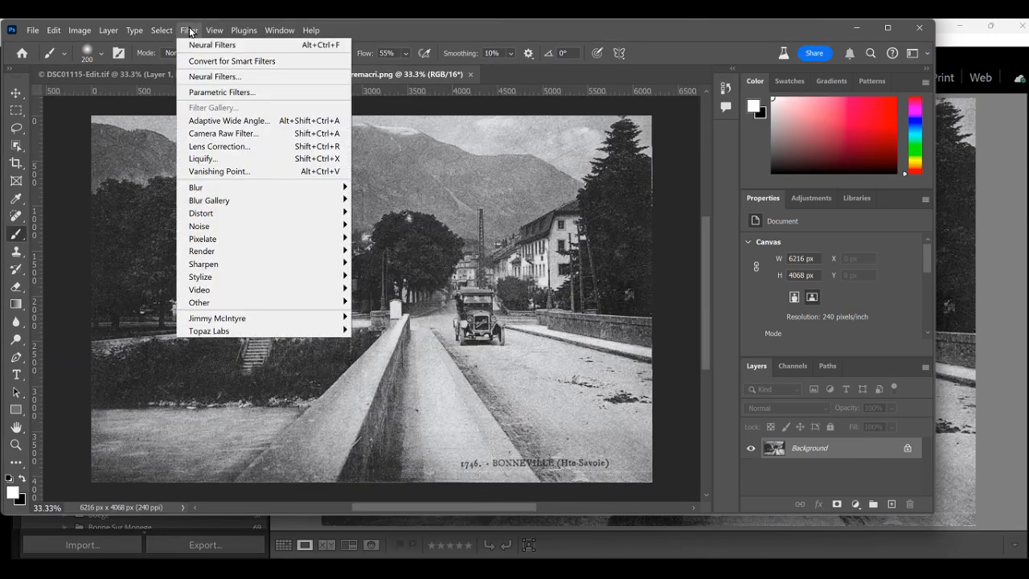
{"action": "left_click", "coordinate": [193, 77]}
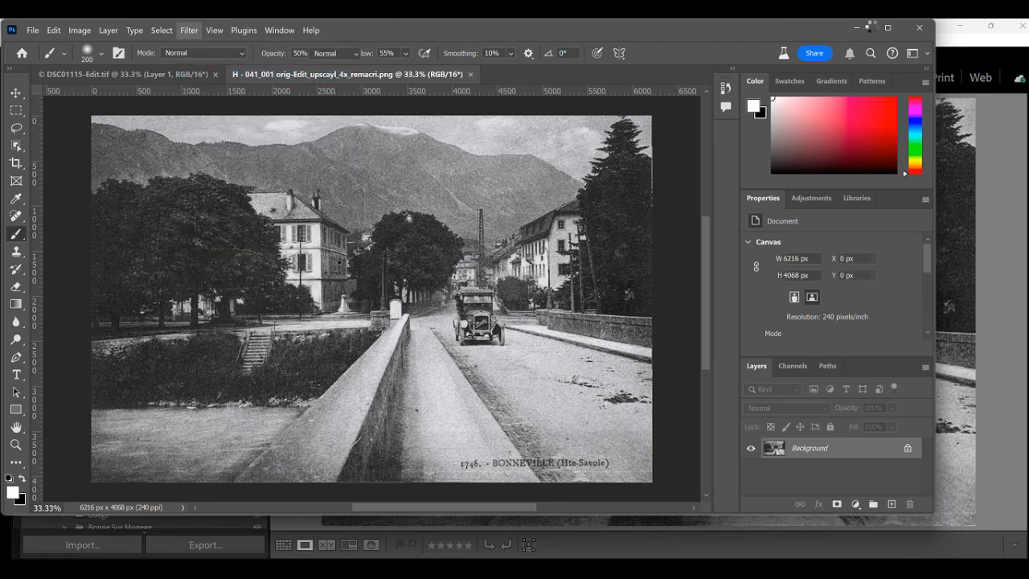
{"action": "left_click", "coordinate": [889, 29]}
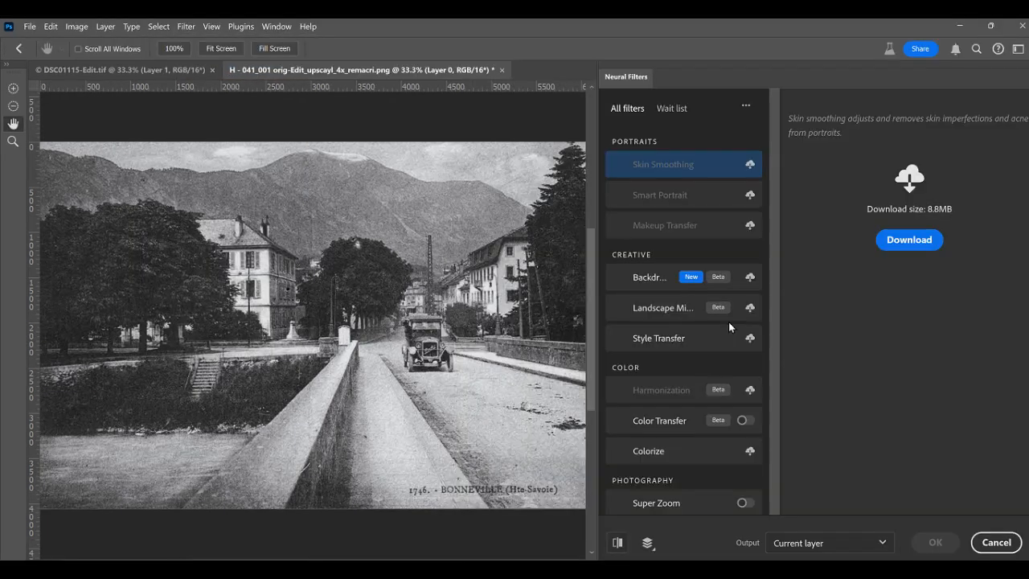
- Enable the Photo Restoration neural filter for the postcard, with its output set to the current layer
{"action": "left_click_drag", "start_coordinate": [774, 322], "coordinate": [772, 484]}
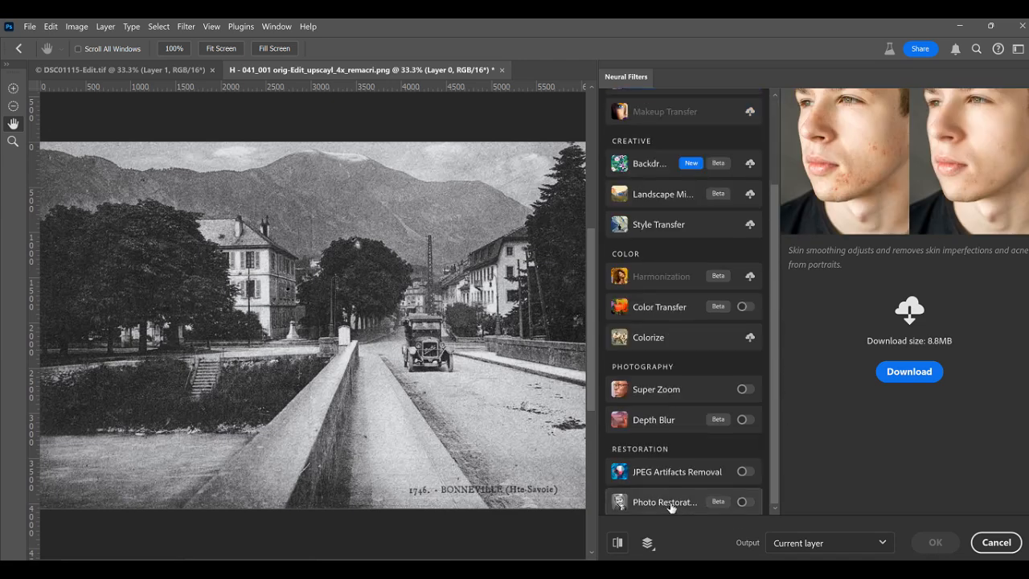
{"action": "mouse_move", "coordinate": [671, 506]}
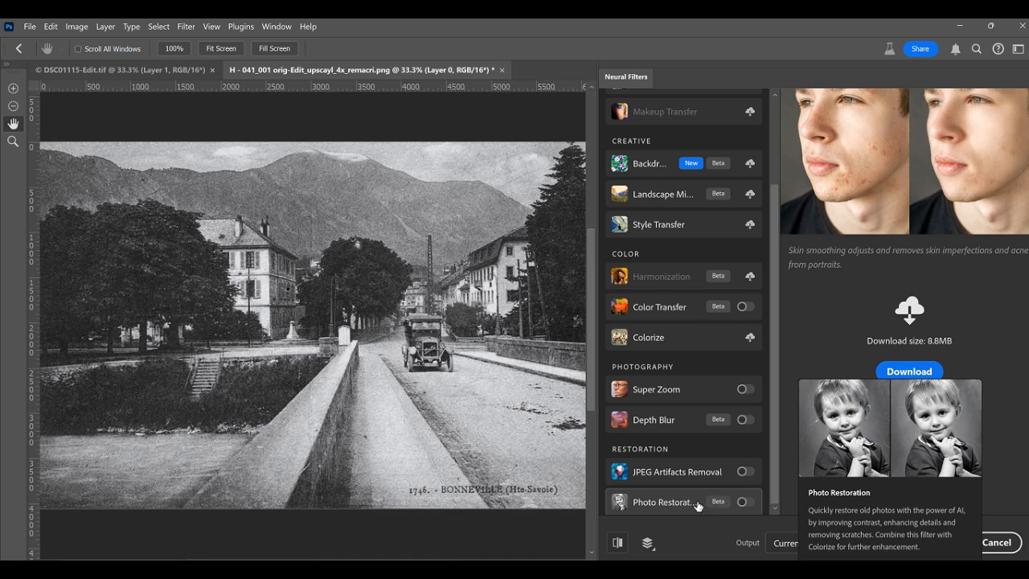
{"action": "left_click", "coordinate": [745, 502]}
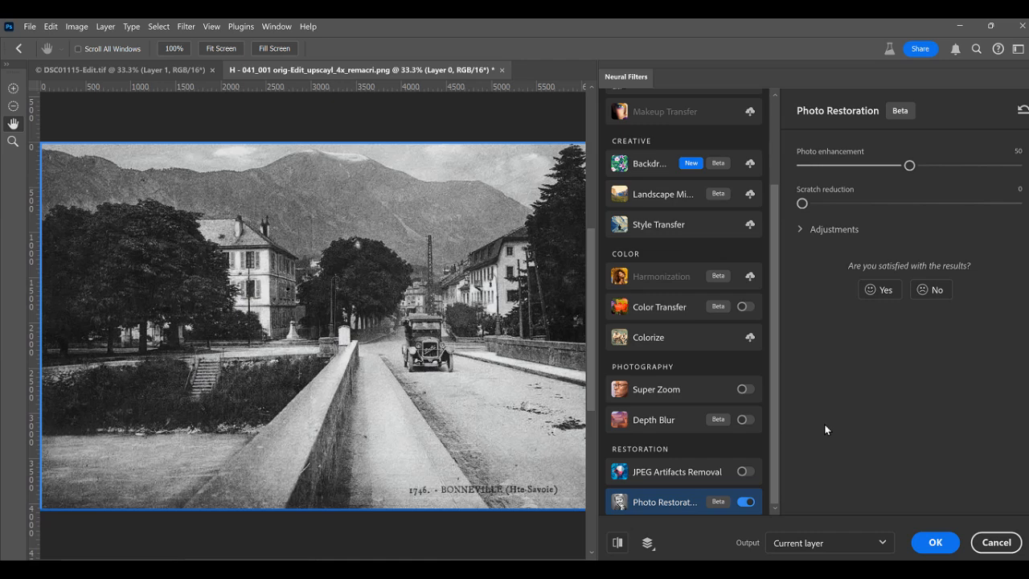
{"action": "left_click", "coordinate": [884, 543]}
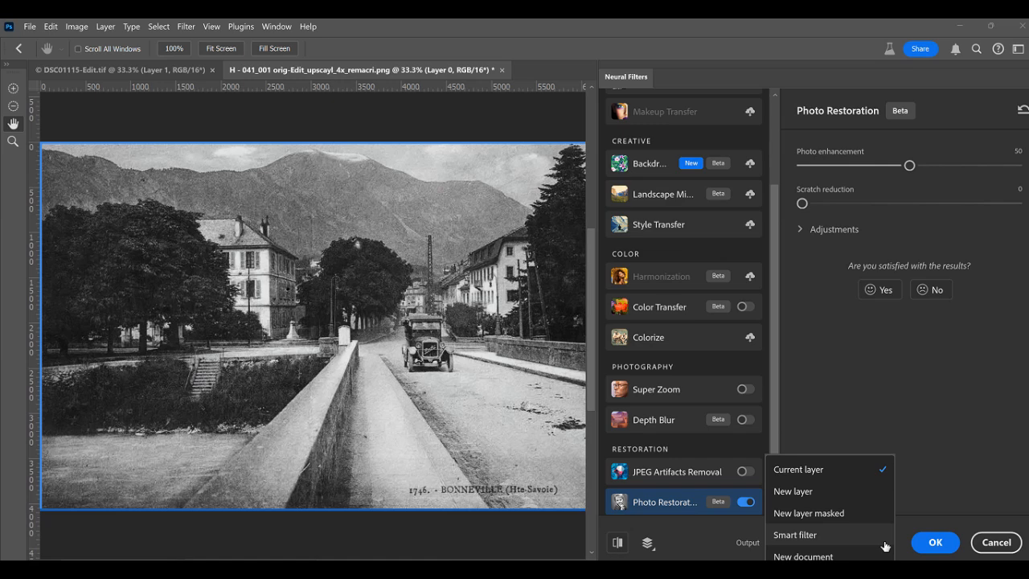
{"action": "left_click", "coordinate": [846, 473]}
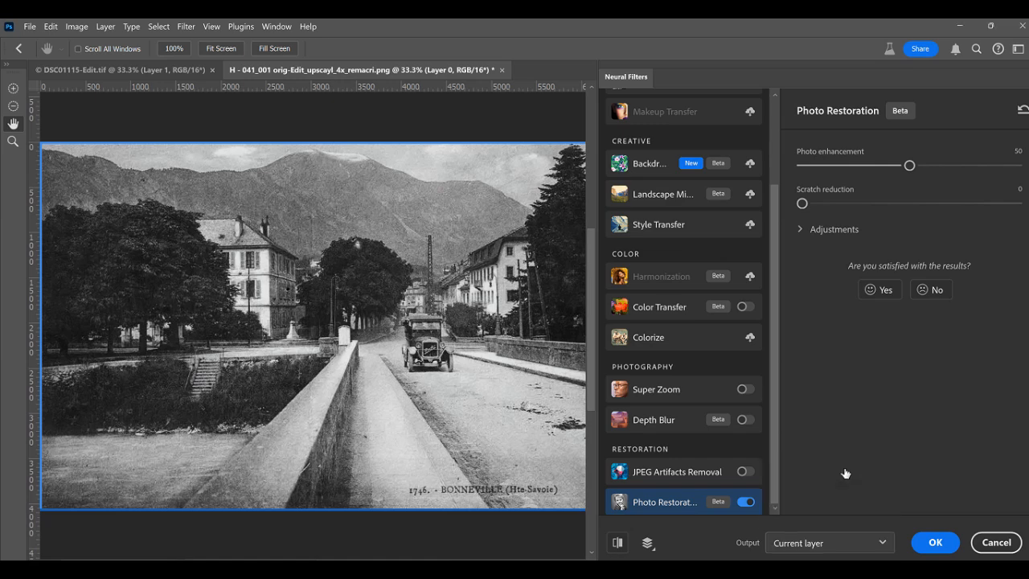
- Apply the Photo Restoration filter to the postcard and save the document
{"action": "left_click", "coordinate": [935, 544]}
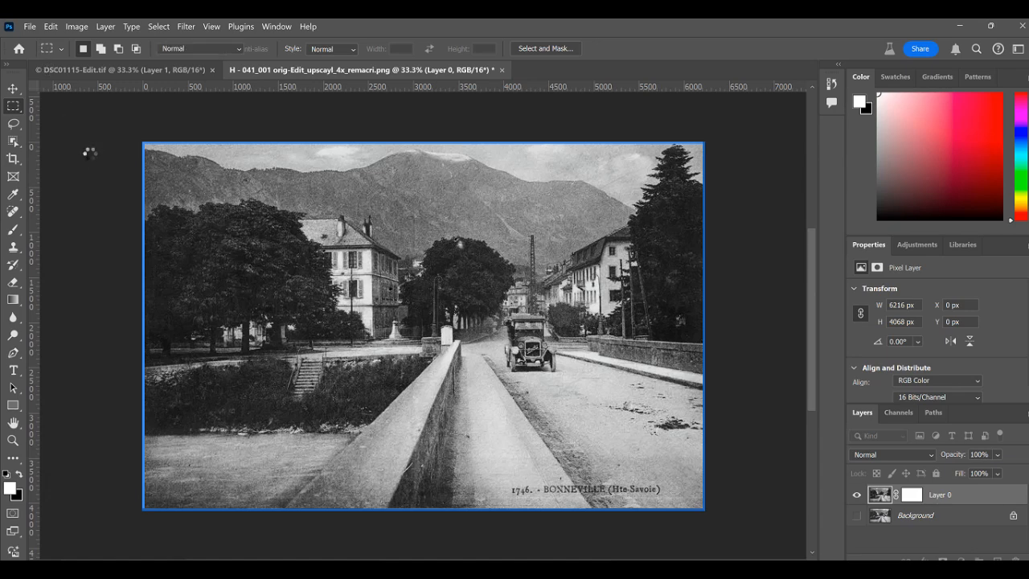
{"action": "left_click", "coordinate": [29, 26]}
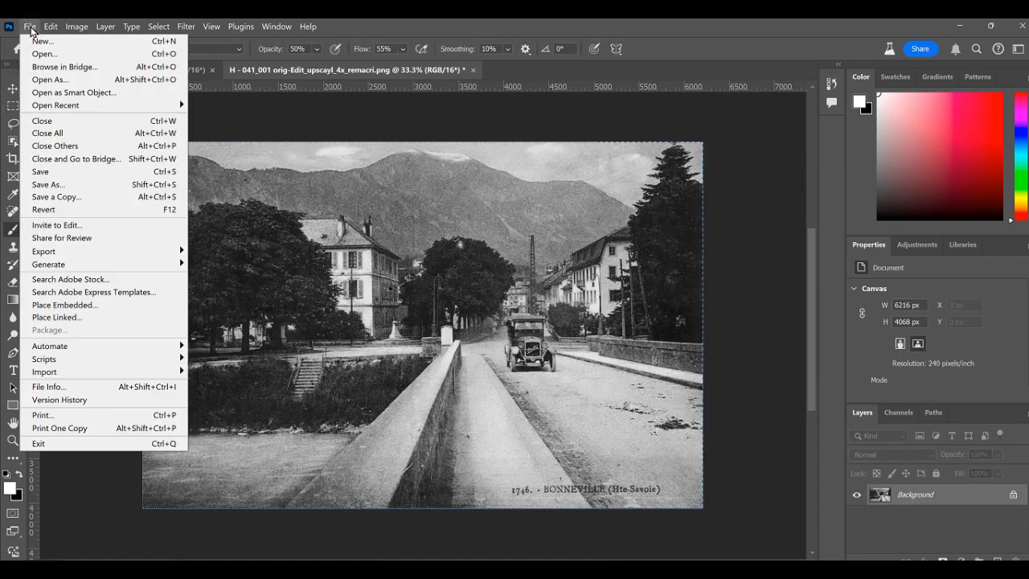
{"action": "left_click", "coordinate": [50, 174]}
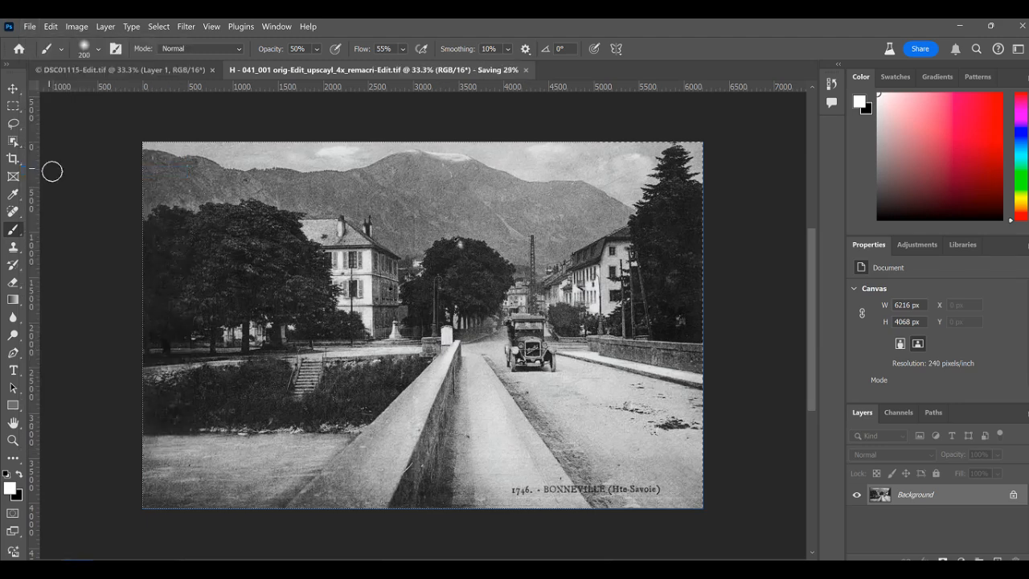